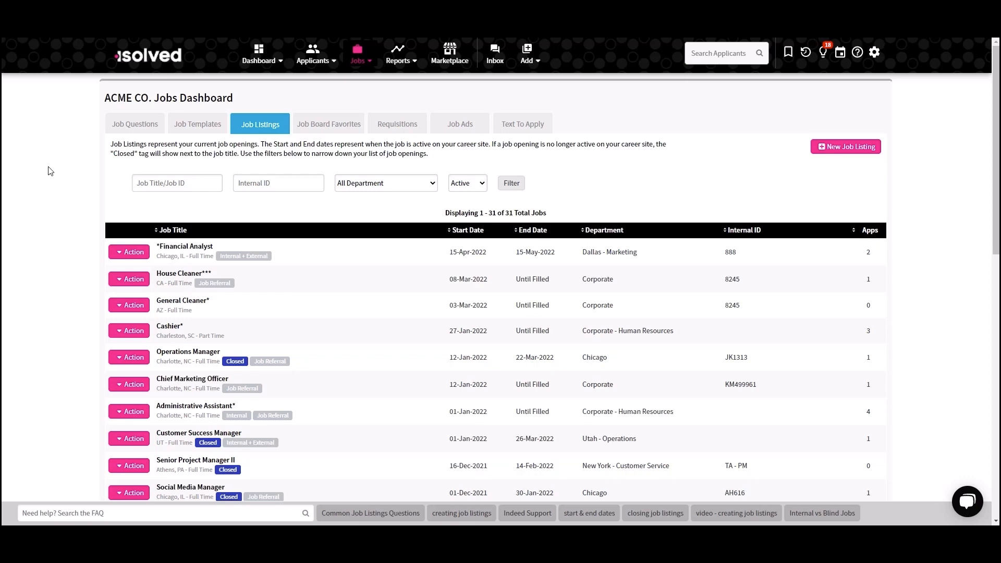
- Open the Job Board Push options for the Administrative Assistant job listing
left_click(129, 412)
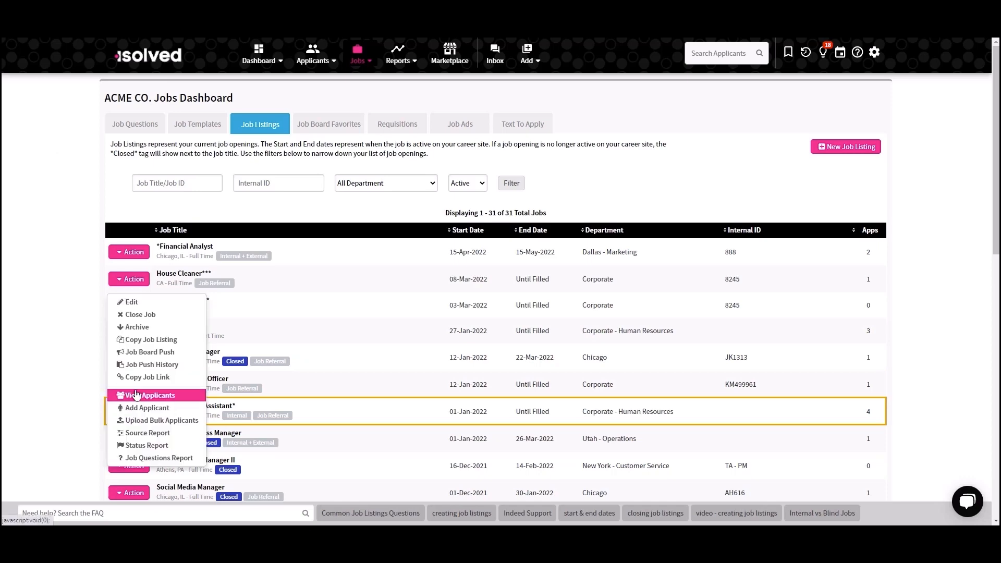
left_click(255, 351)
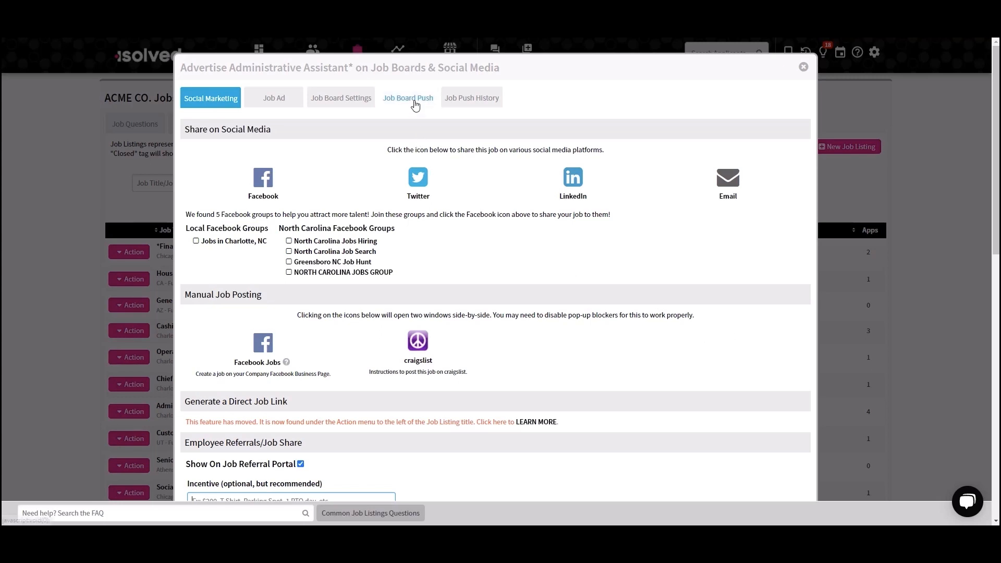
left_click(415, 103)
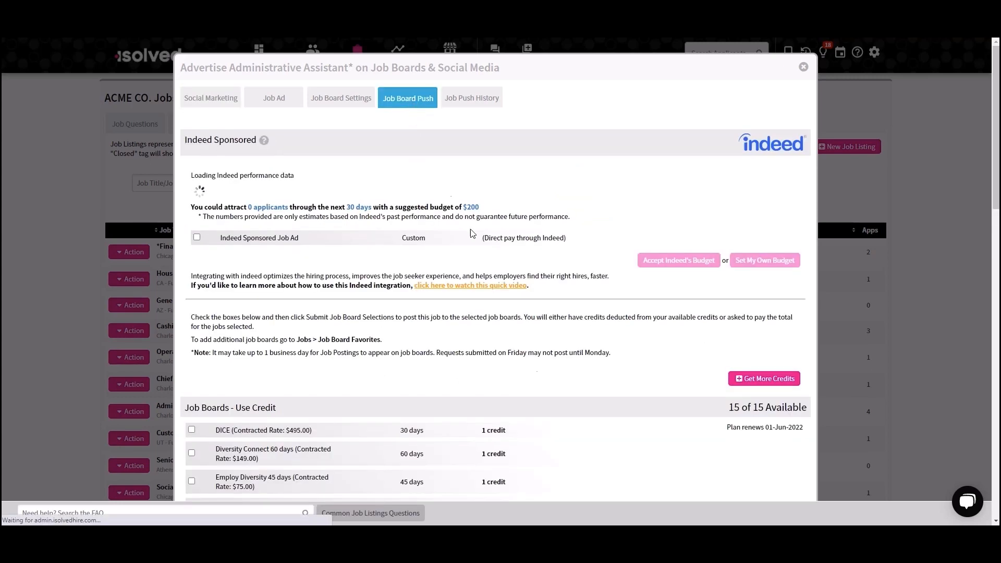
- Review the credit-based, direct-charge and free automated job boards, and close the advertising dialog without submitting any selections
scroll(532, 381, "down", 6)
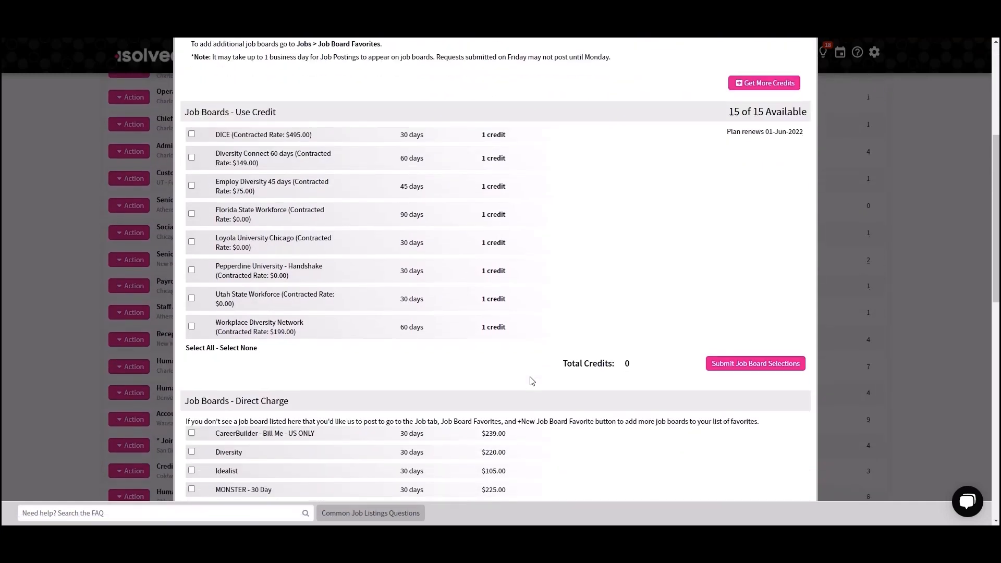
scroll(532, 381, "down", 5)
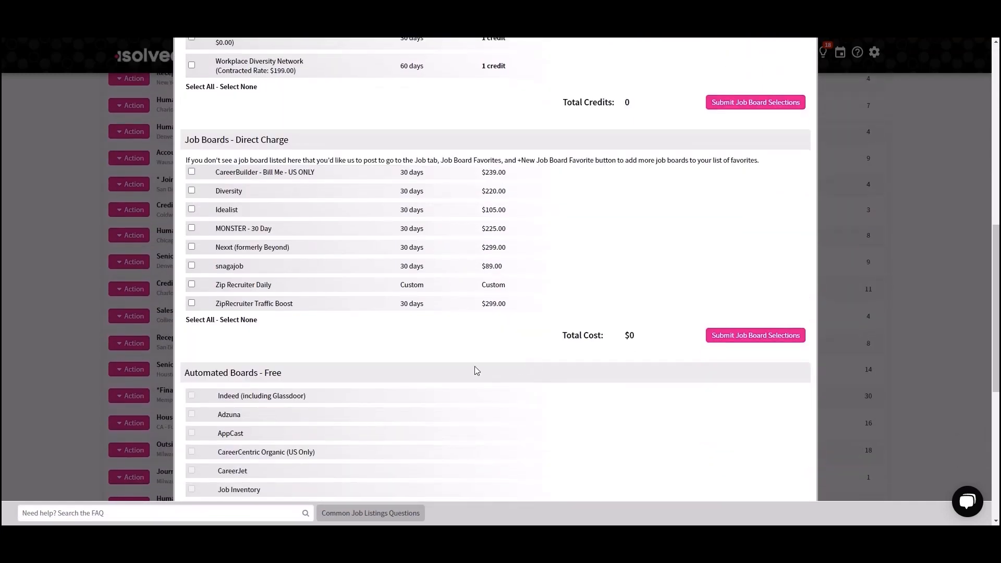
scroll(473, 359, "down", 2)
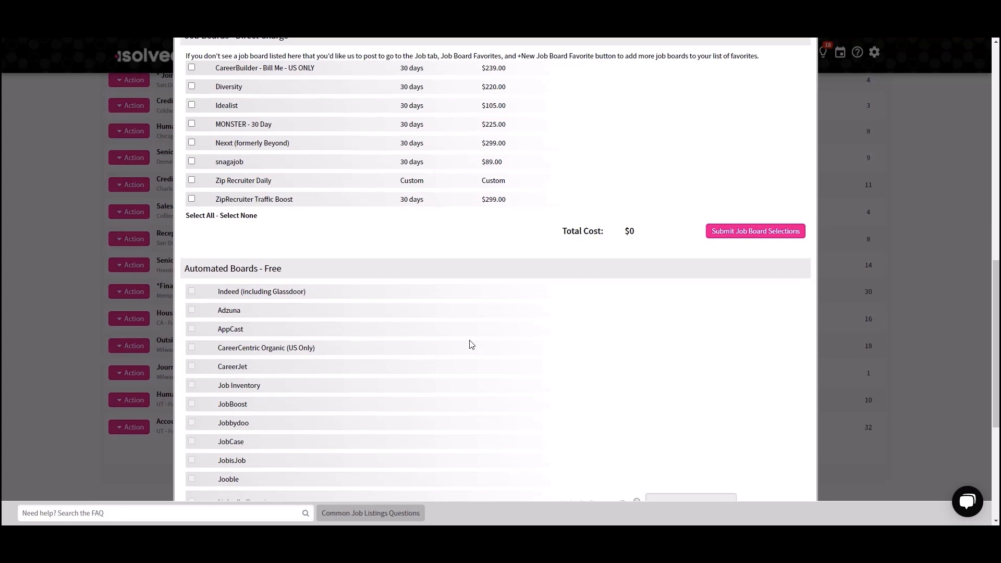
scroll(471, 344, "up", 1)
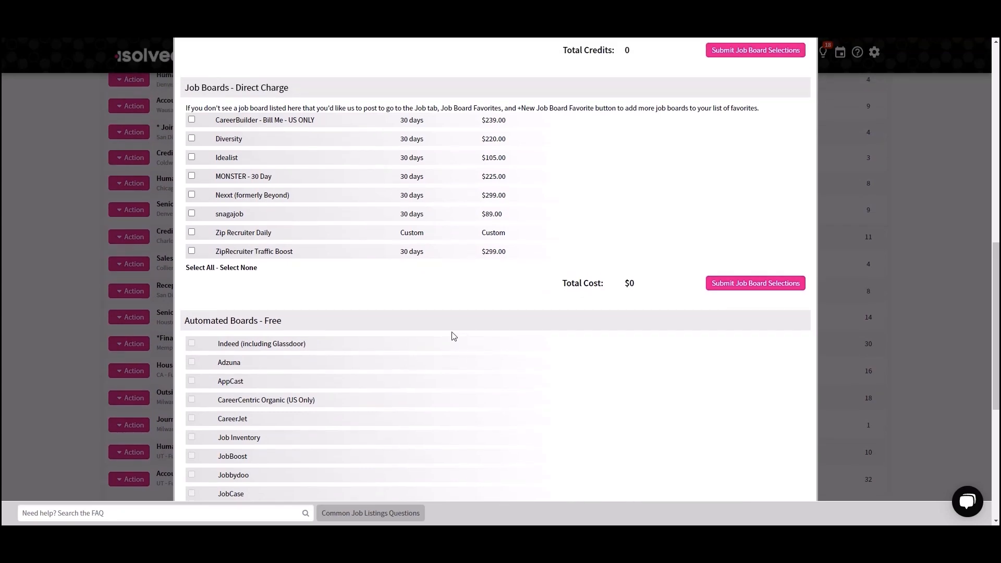
scroll(453, 336, "up", 10)
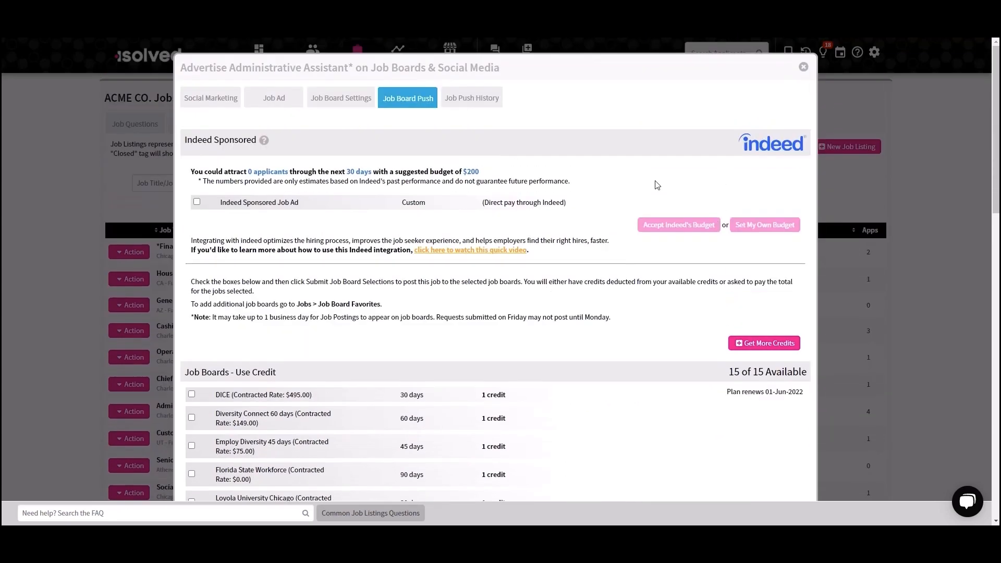
left_click(804, 67)
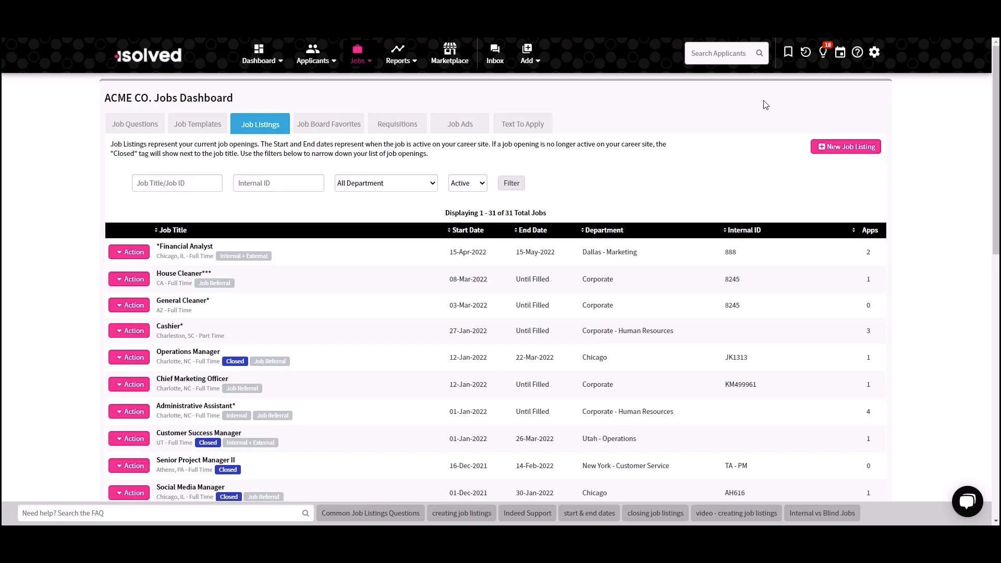
- Go to the Applicant Dashboard and look through the job, department and qualification filter choices
left_click(321, 62)
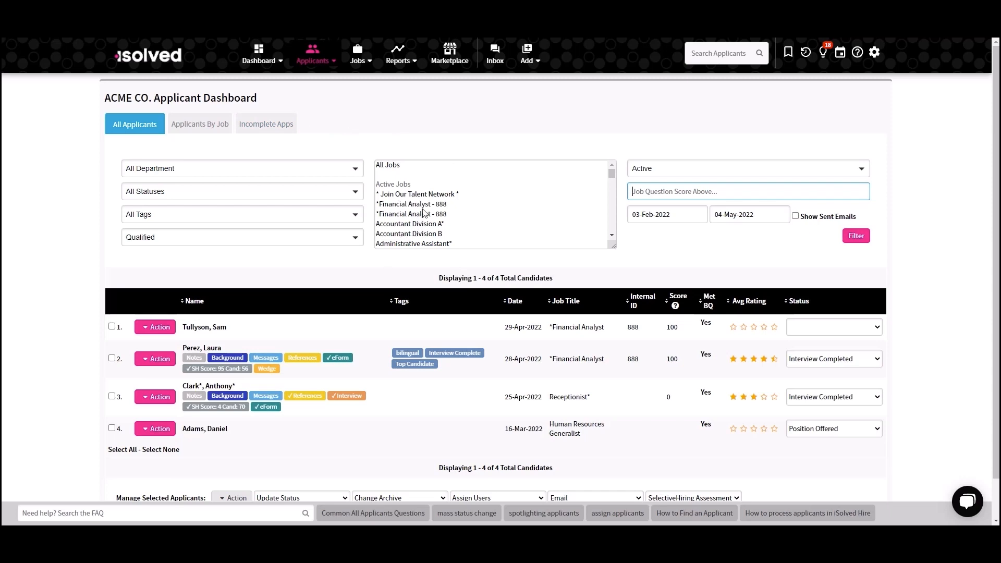
scroll(422, 209, "down", 3)
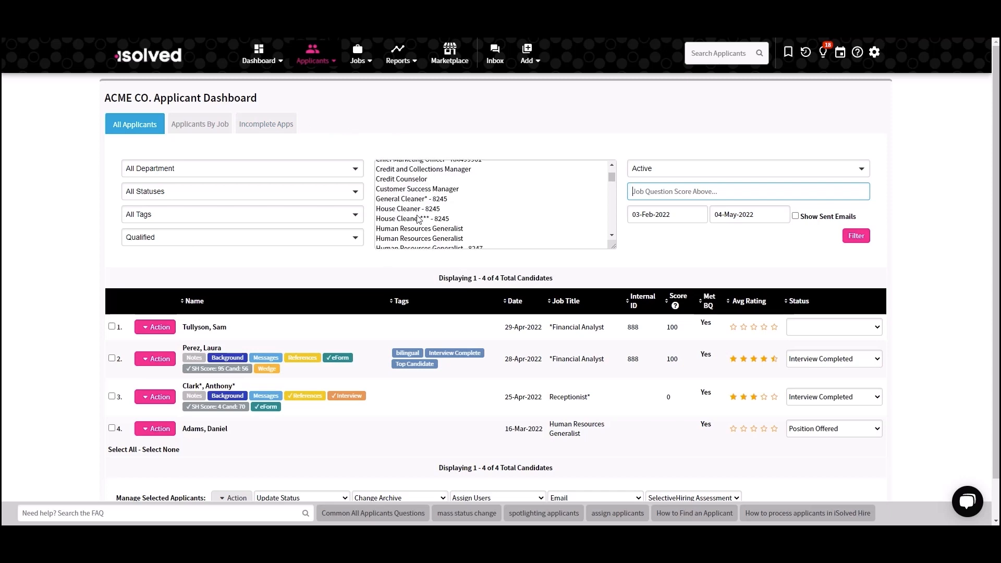
left_click(233, 169)
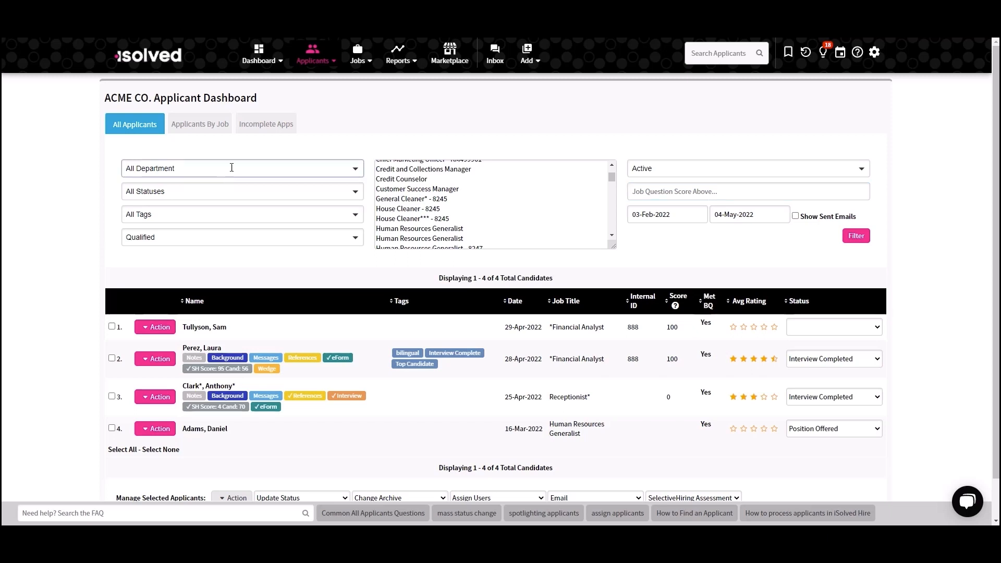
scroll(235, 253, "down", 3)
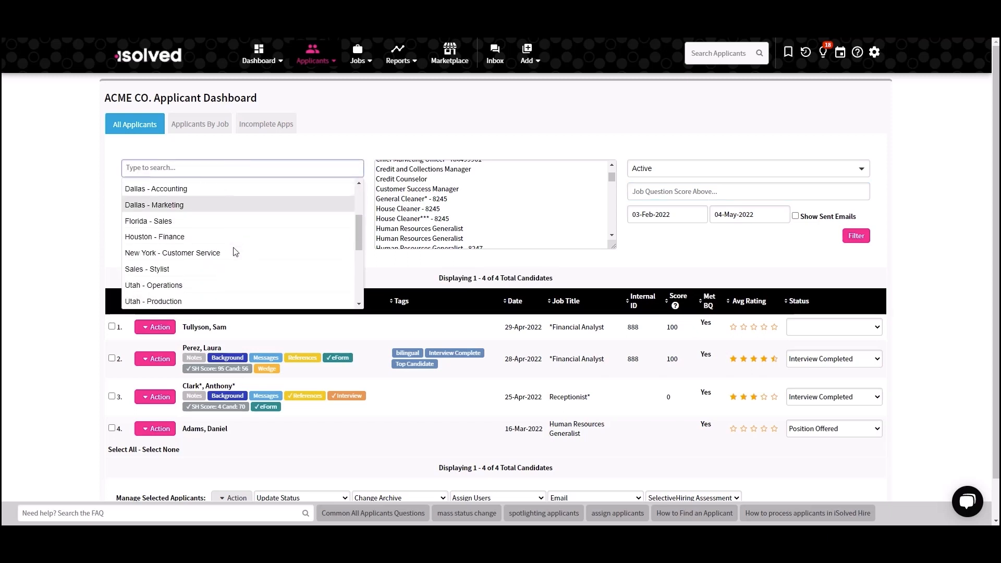
scroll(234, 253, "up", 3)
left_click(27, 230)
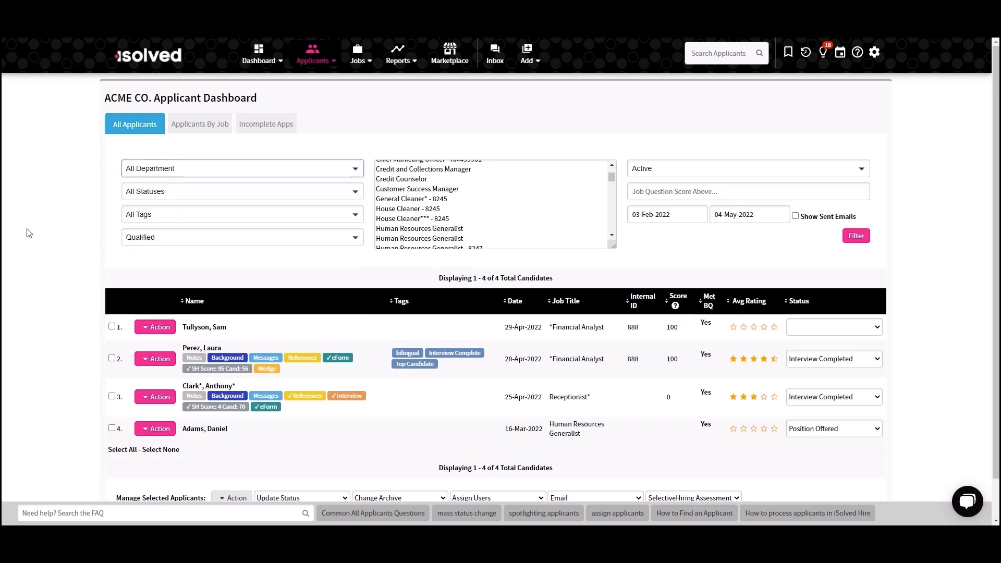
left_click(183, 239)
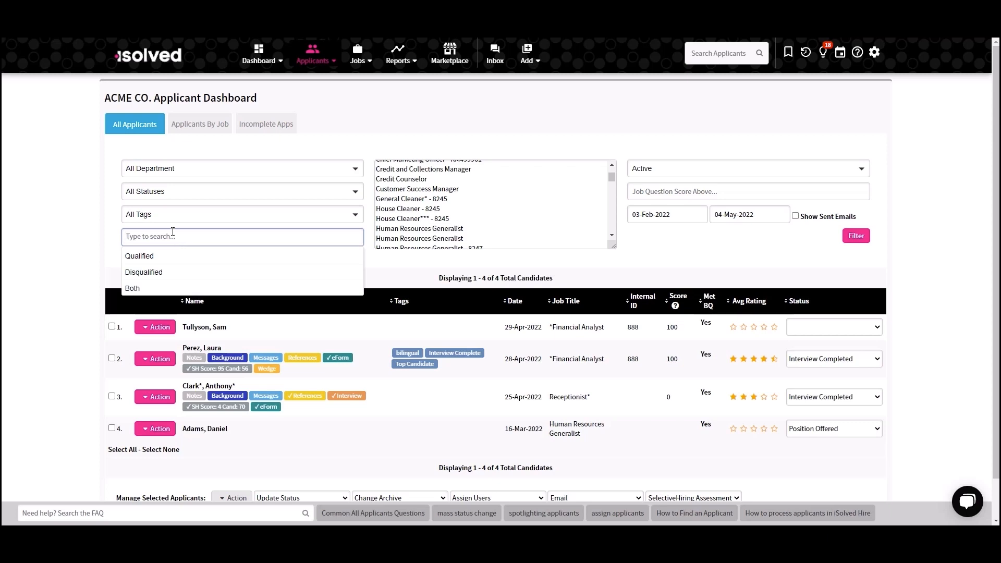
left_click(15, 210)
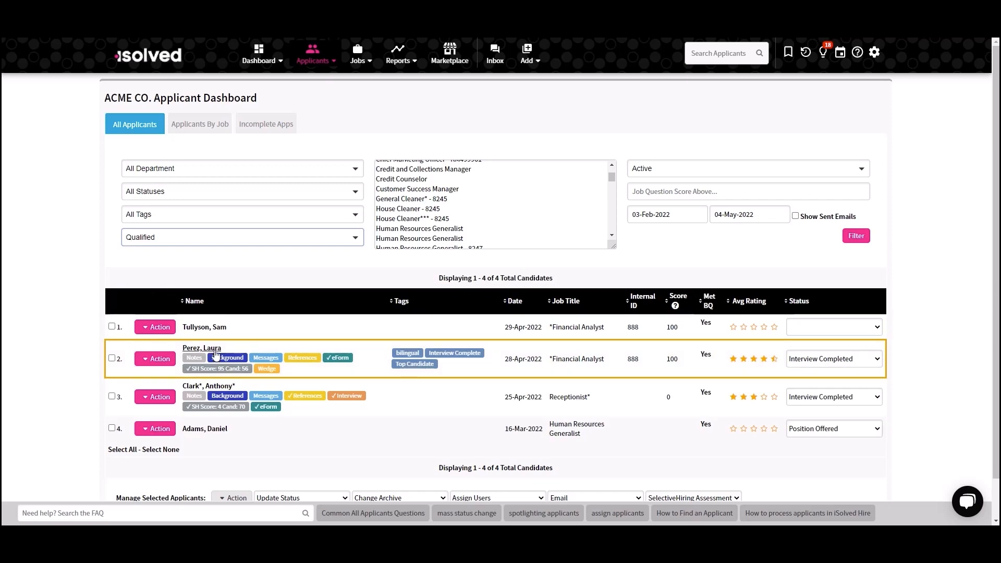
- Open the Financial Analyst application tagged Top Candidate and review its employment history, education, resume, references and job question answers
left_click(216, 357)
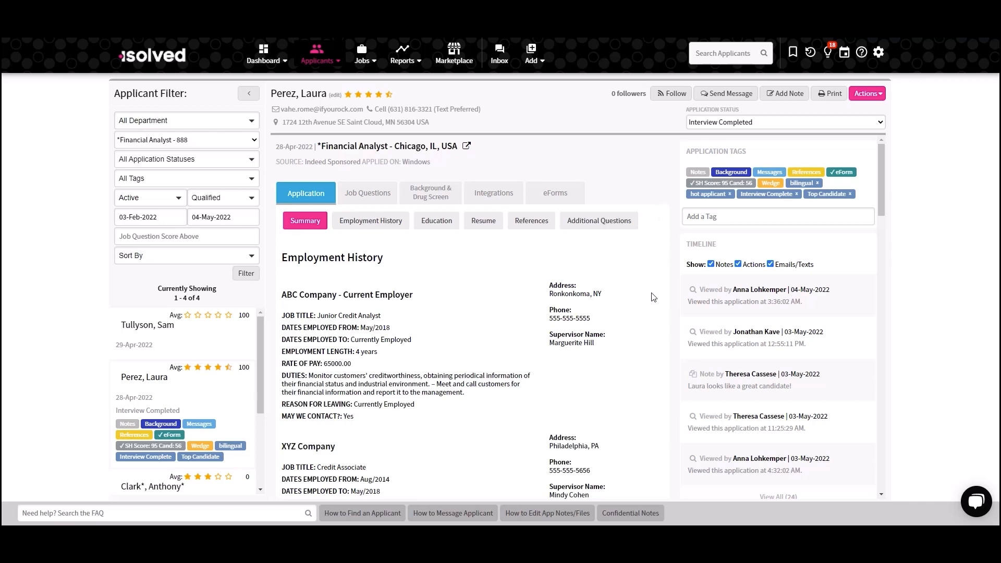
scroll(650, 295, "down", 3)
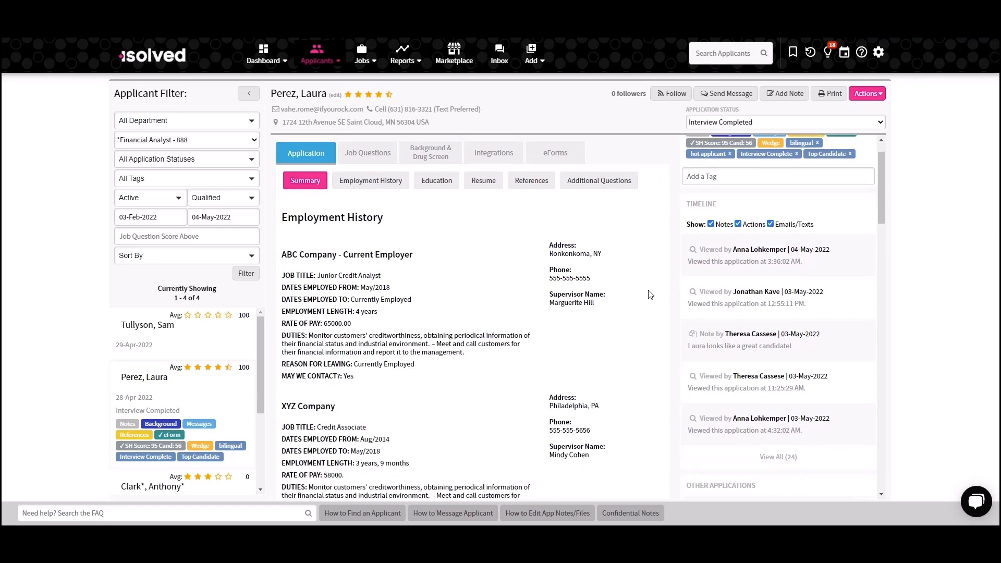
scroll(651, 298, "down", 4)
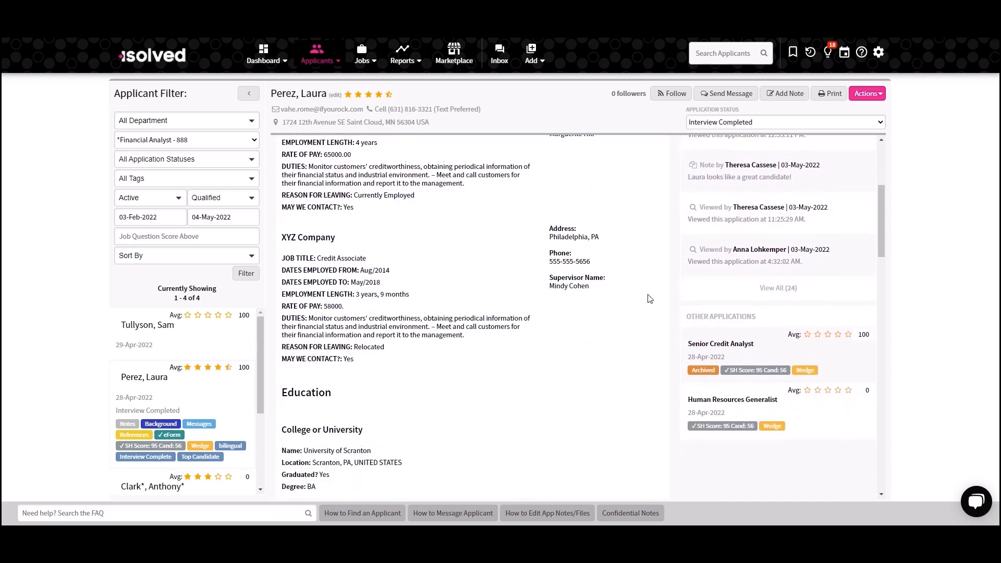
scroll(650, 300, "down", 3)
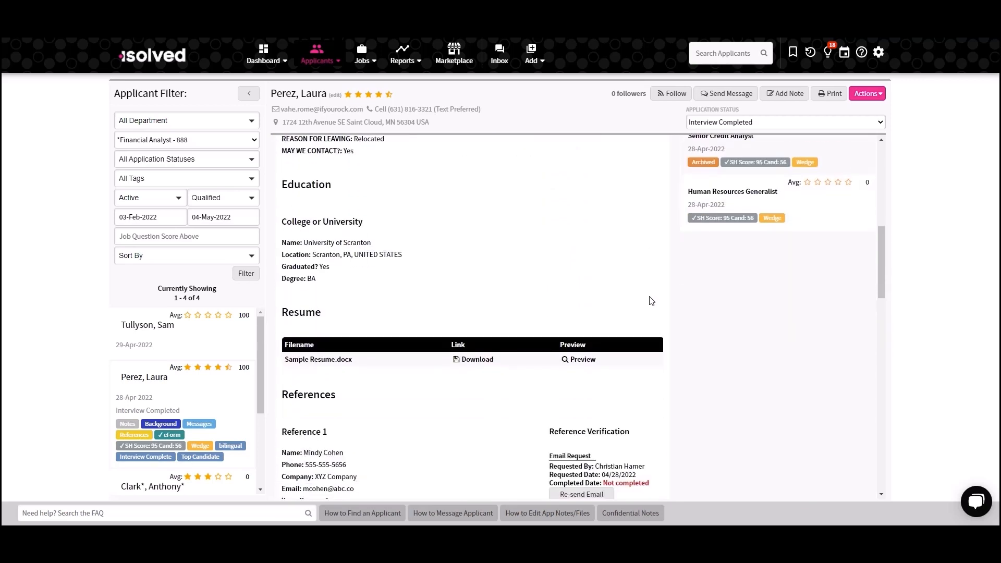
scroll(649, 302, "down", 2)
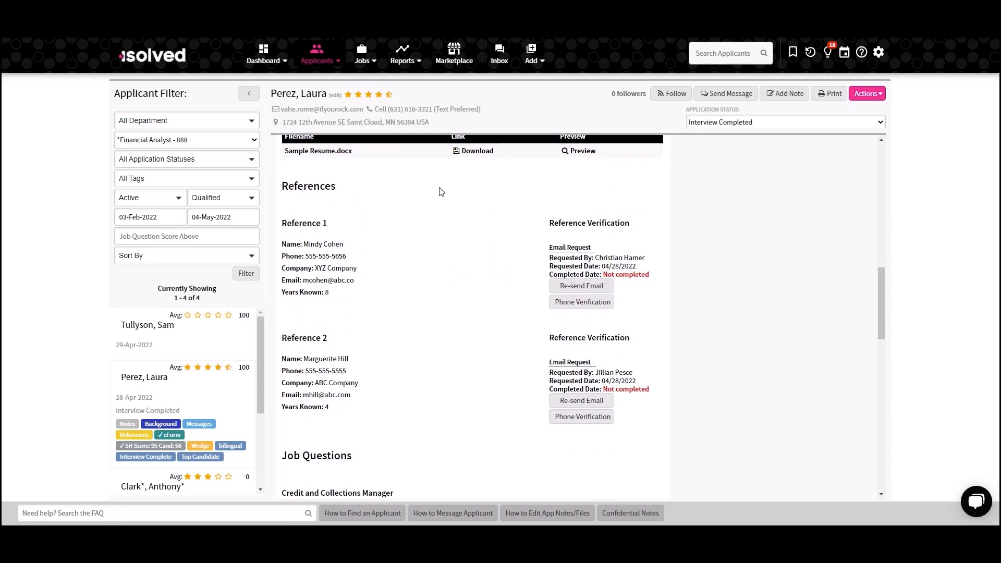
scroll(471, 218, "down", 6)
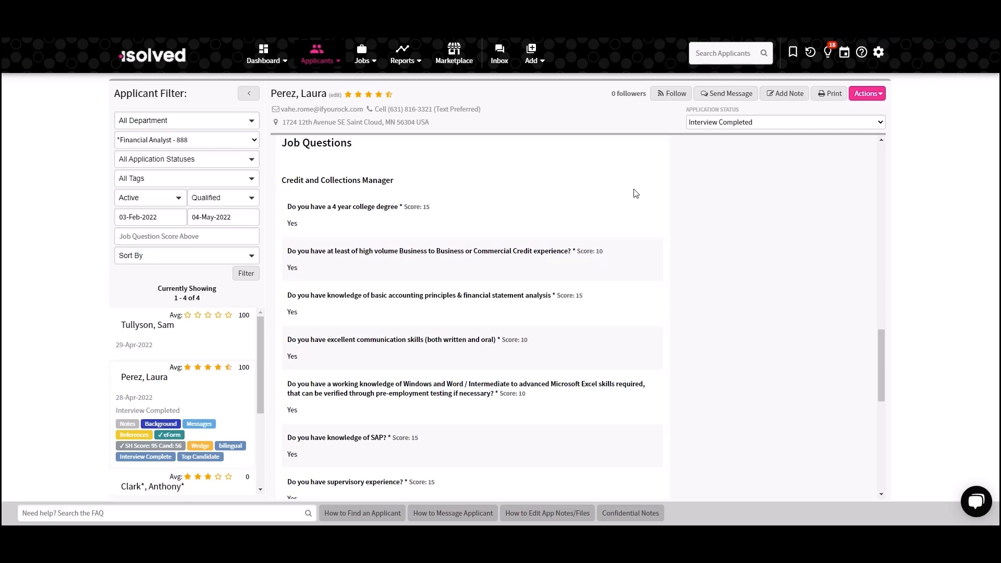
scroll(636, 193, "down", 2)
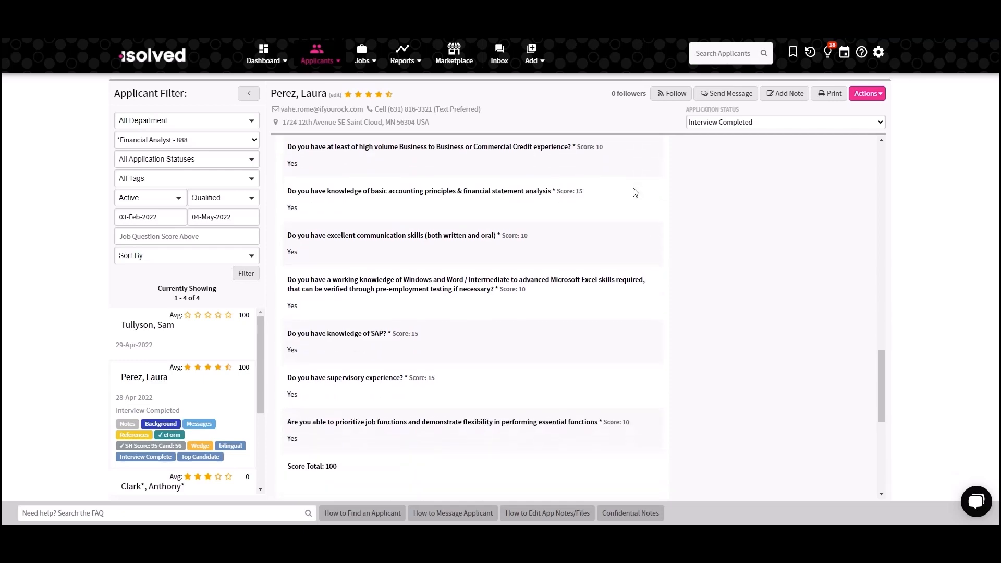
scroll(635, 192, "up", 3)
scroll(635, 187, "up", 10)
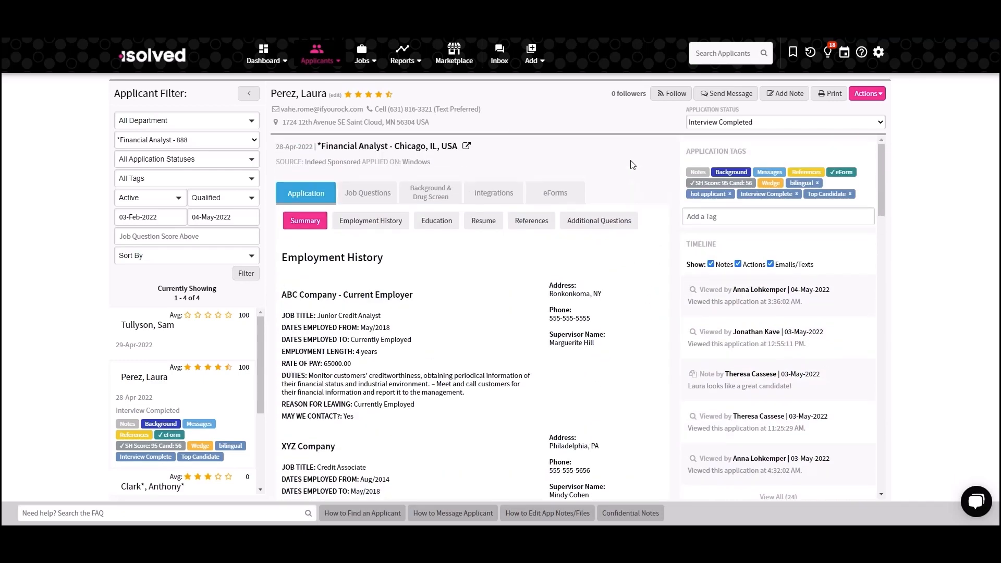
- View the message conversation with this applicant in the Communication Inbox and close it without sending anything
left_click(724, 98)
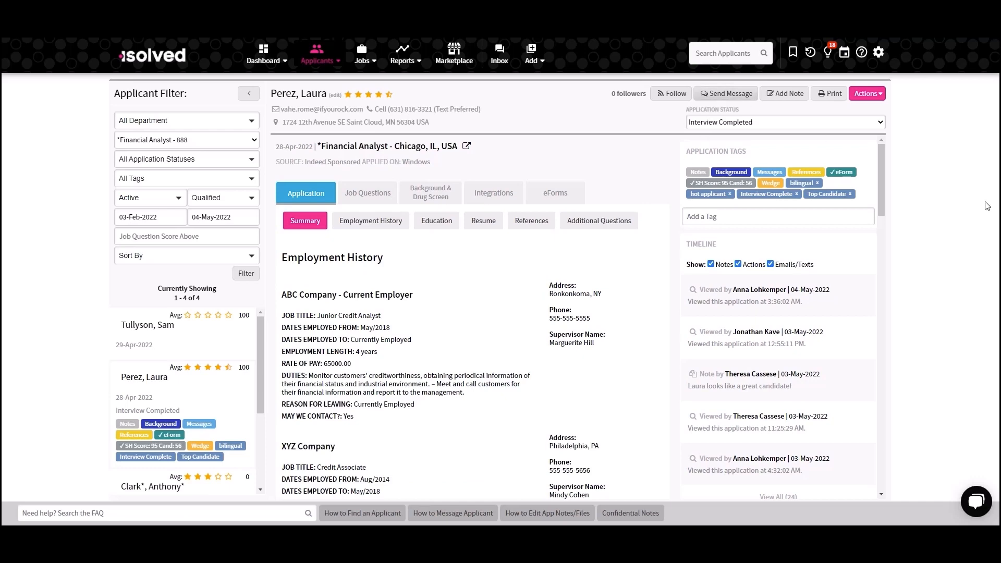
scroll(775, 214, "up", 1)
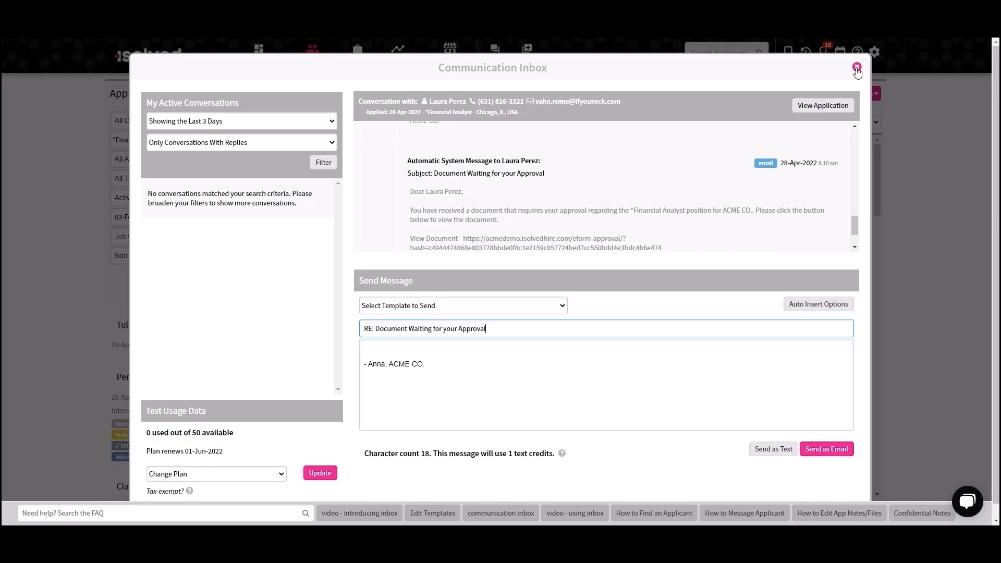
left_click(857, 67)
- Open the calendar event form for this applicant, examine its duration, availability and interview slots, and close it without scheduling
left_click(867, 93)
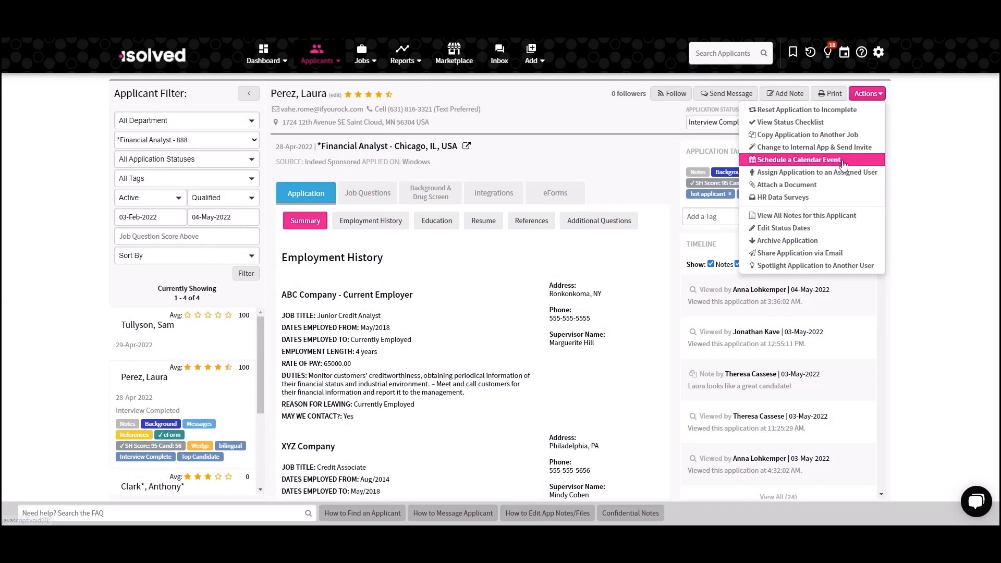
left_click(844, 160)
scroll(714, 367, "down", 2)
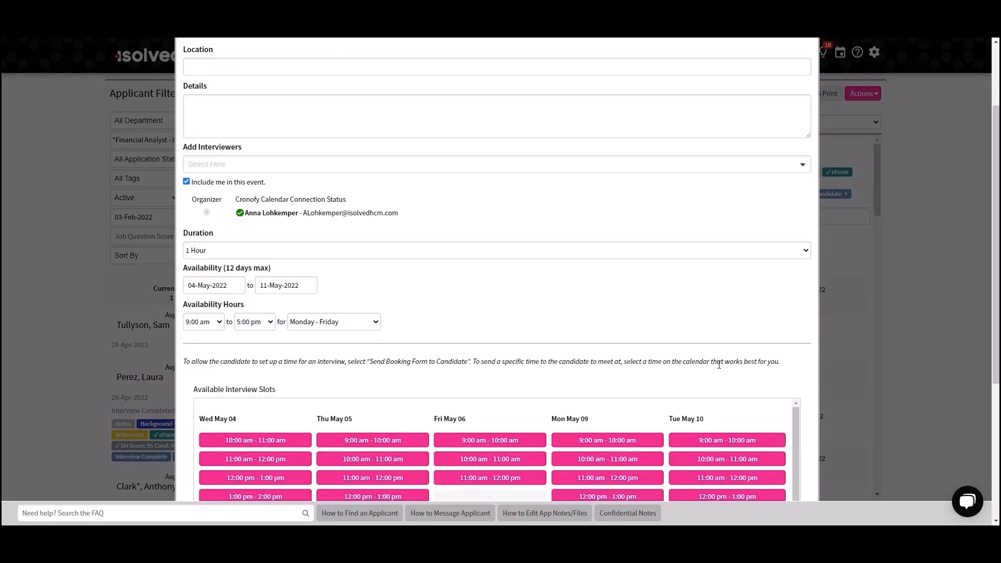
scroll(719, 365, "down", 2)
scroll(793, 272, "down", 1)
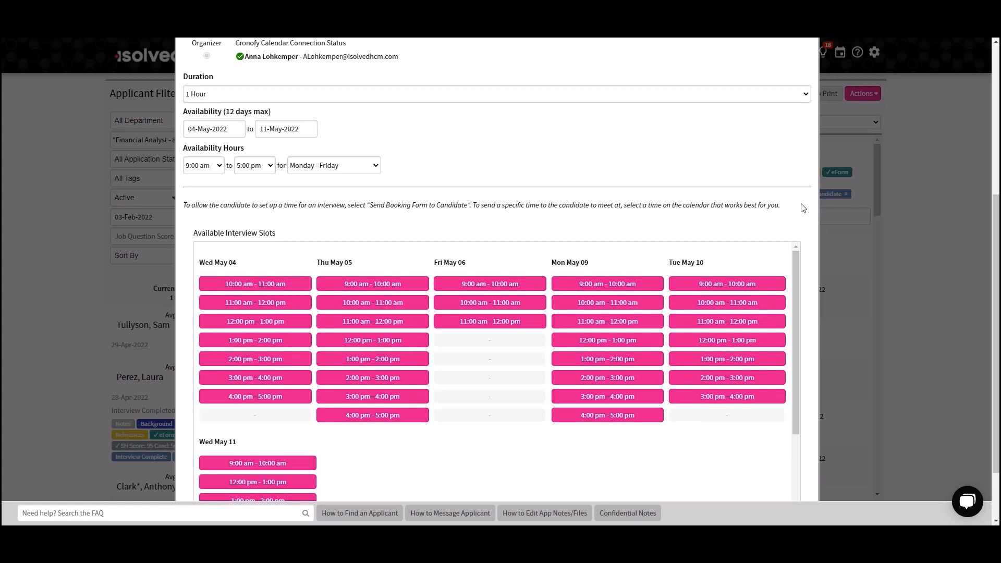
scroll(801, 201, "down", 2)
scroll(800, 198, "up", 6)
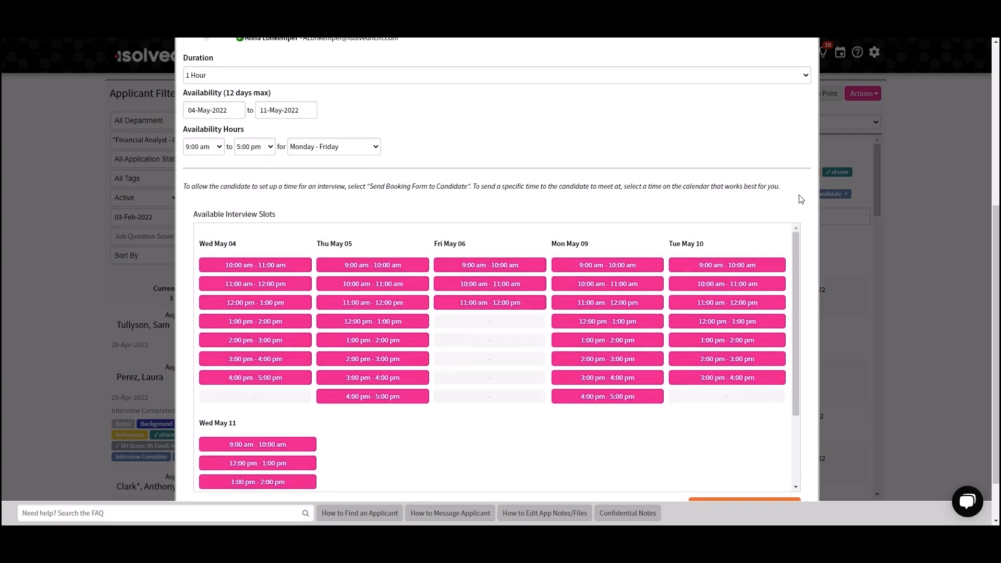
left_click(805, 66)
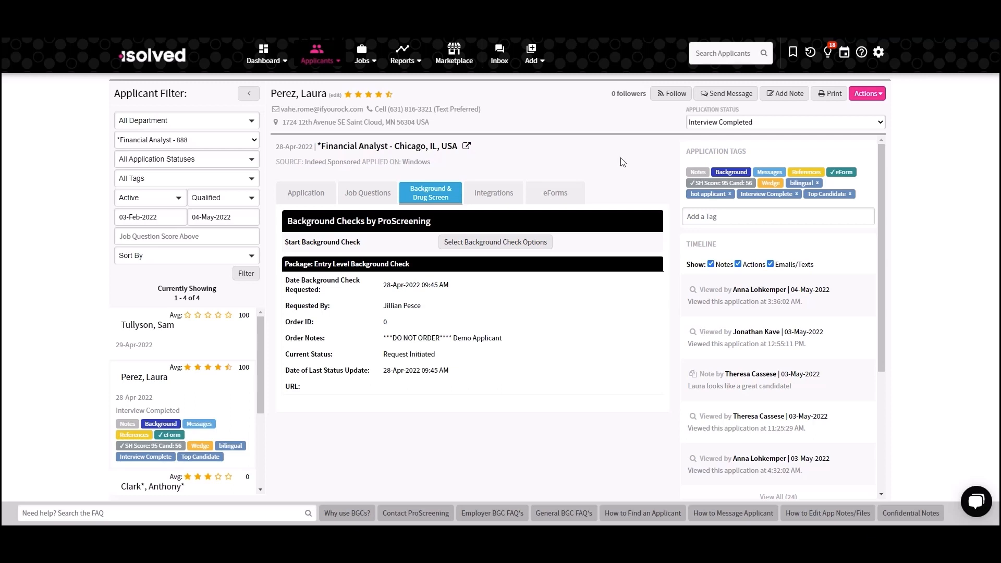
- Check the applicant's Wedge interview integration and eForms
left_click(498, 197)
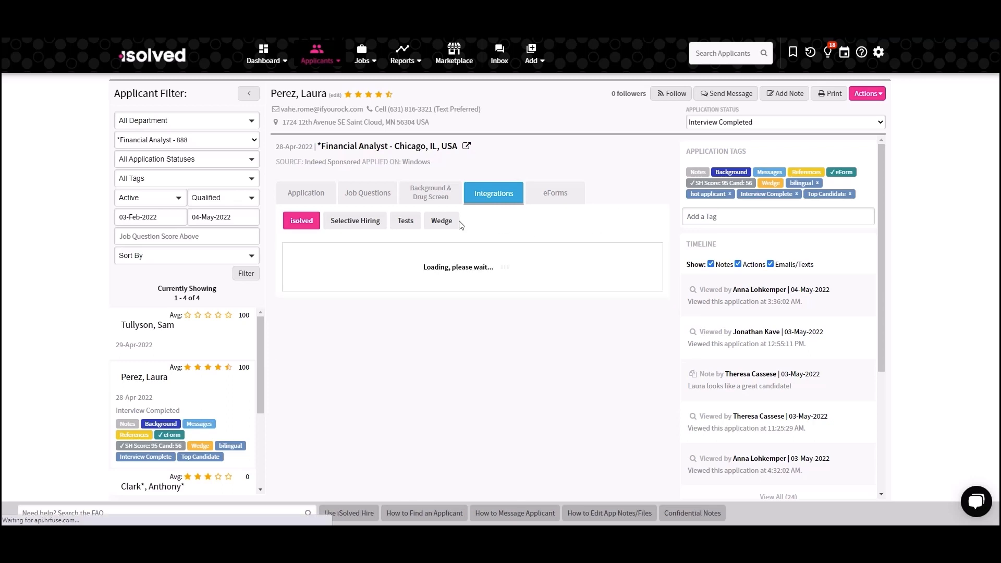
left_click(456, 222)
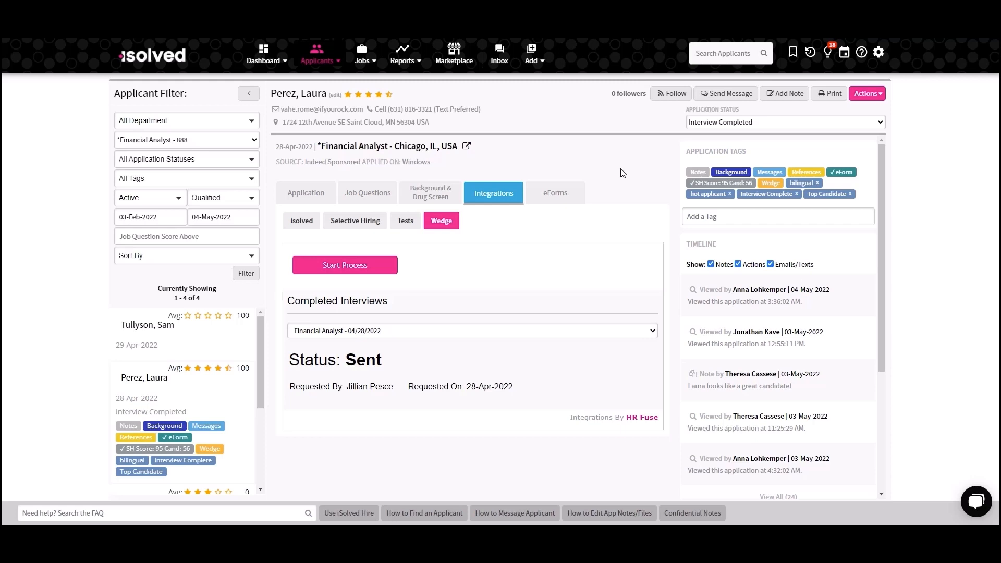
left_click(569, 196)
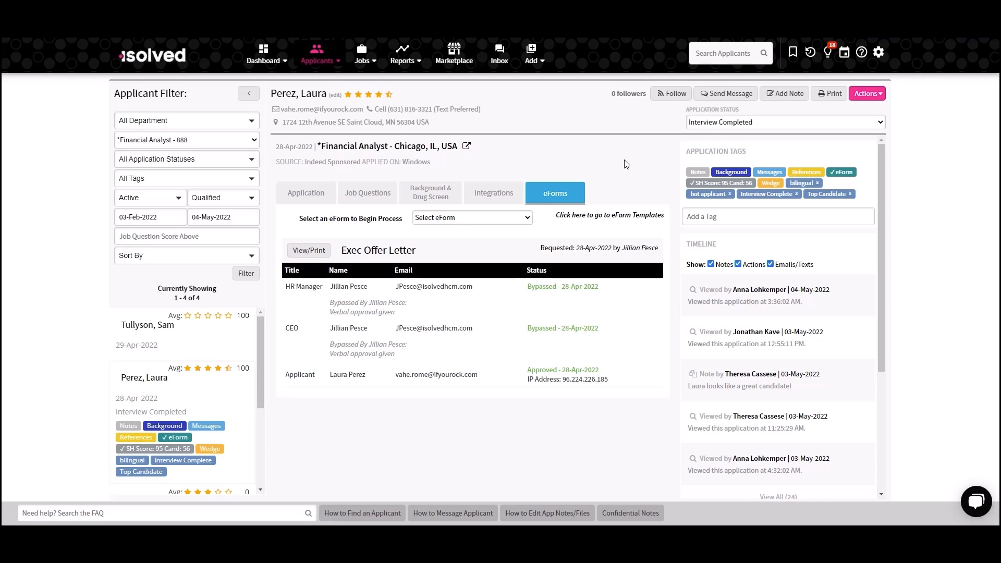
- Review the available application statuses and the eForms that can be started for this applicant, leaving both selections unchanged
left_click(782, 125)
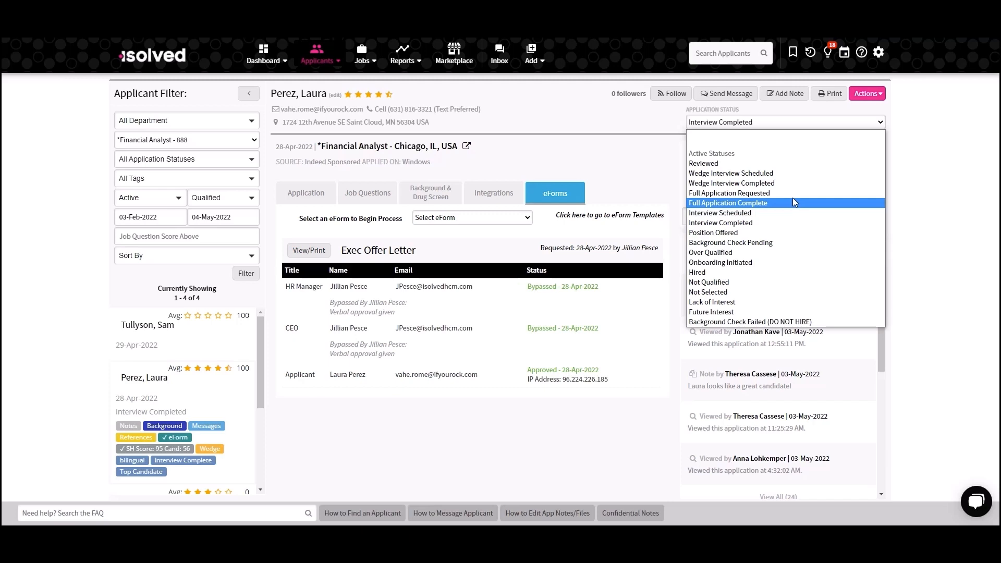
left_click(600, 151)
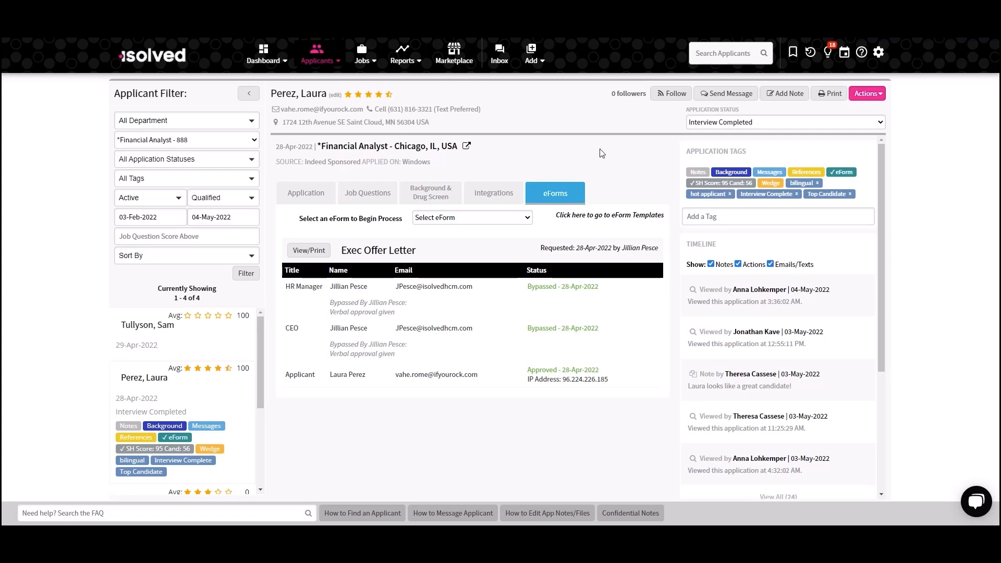
left_click(514, 219)
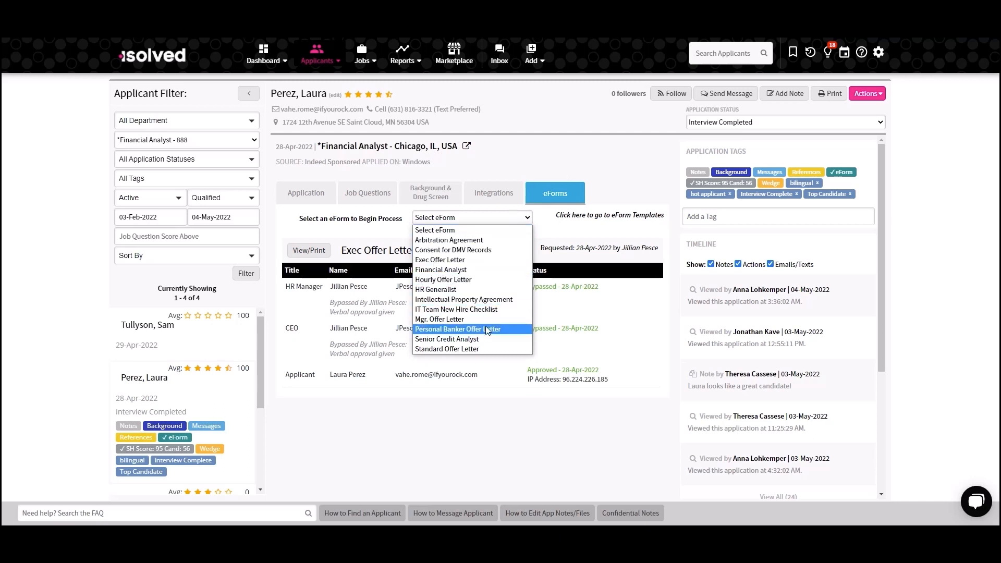
left_click(636, 194)
- View the applicant's Exec Offer Letter eForm, read through its offer terms, signature and approvers, and return to the application
left_click(311, 253)
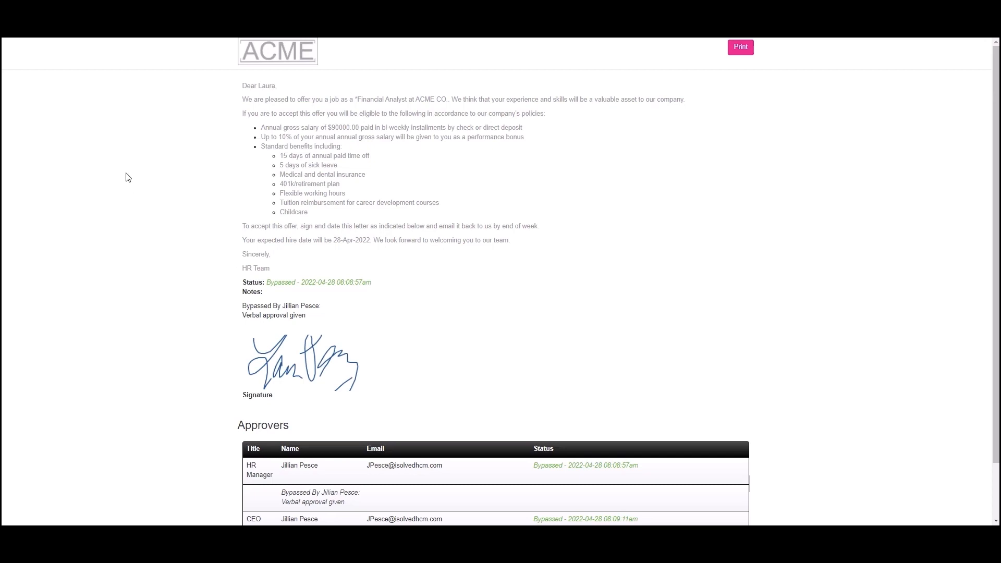
scroll(110, 202, "down", 2)
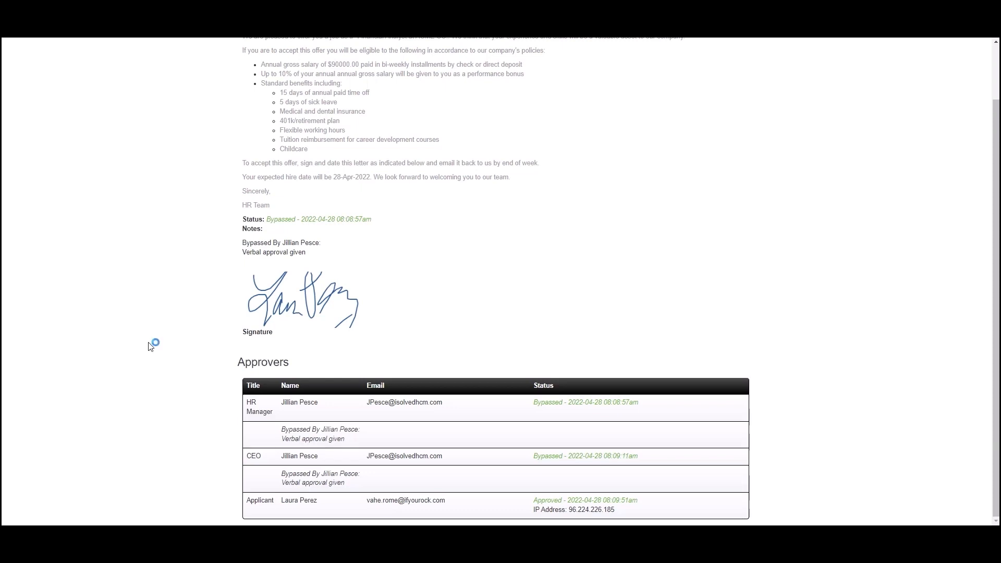
scroll(150, 345, "up", 2)
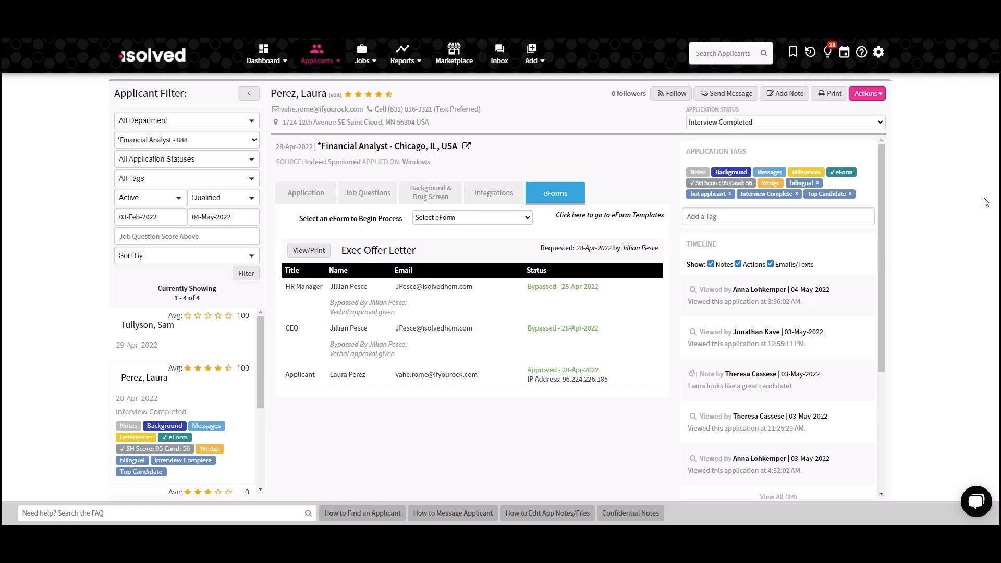
- Examine the applicant's note form and the additional application actions, and close the form without adding a note
left_click(785, 94)
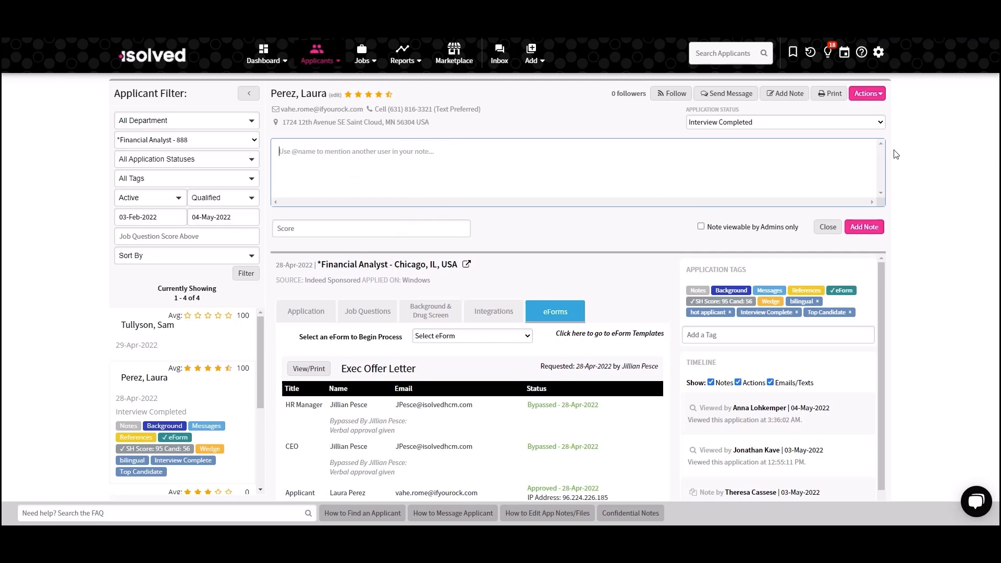
left_click(867, 94)
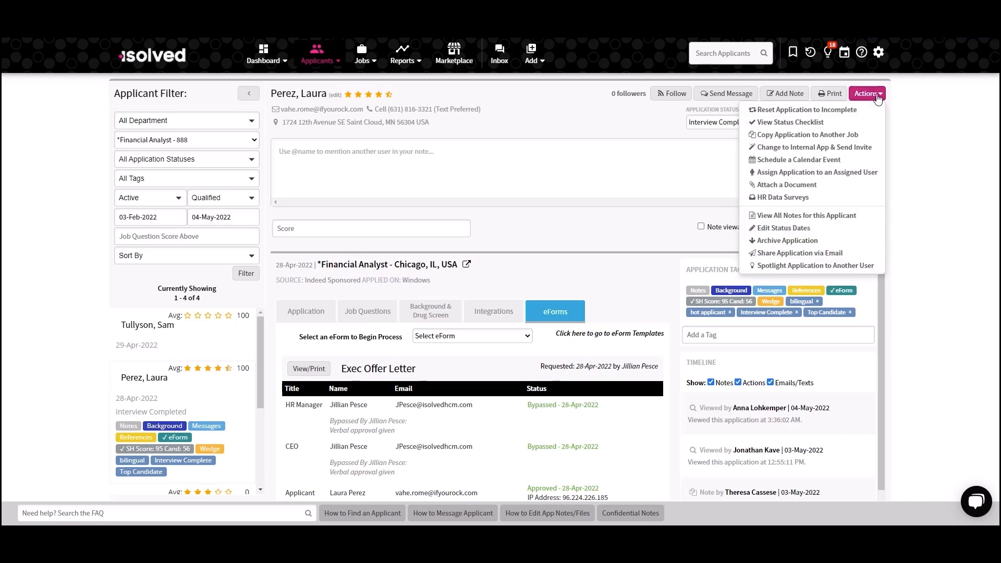
left_click(852, 186)
left_click(831, 230)
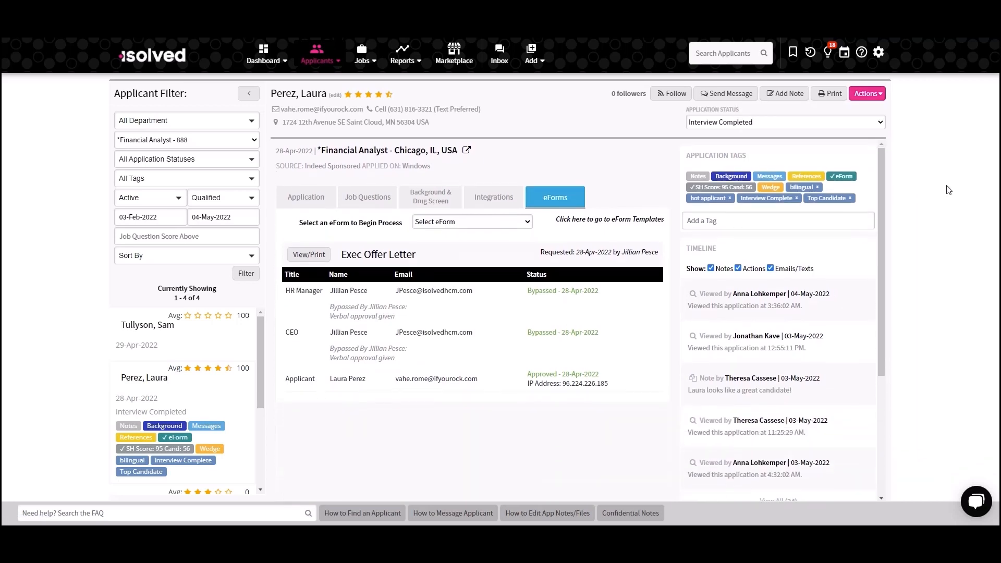